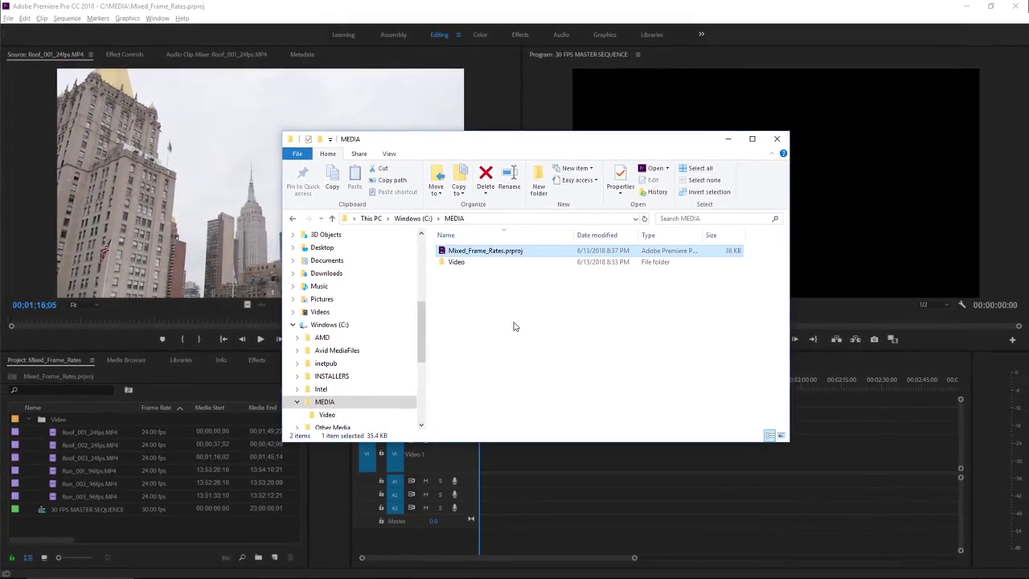
# Return to the Premiere project and play Roof_001_24fps.MP4 in the Source monitor
pyautogui.click(161, 528)
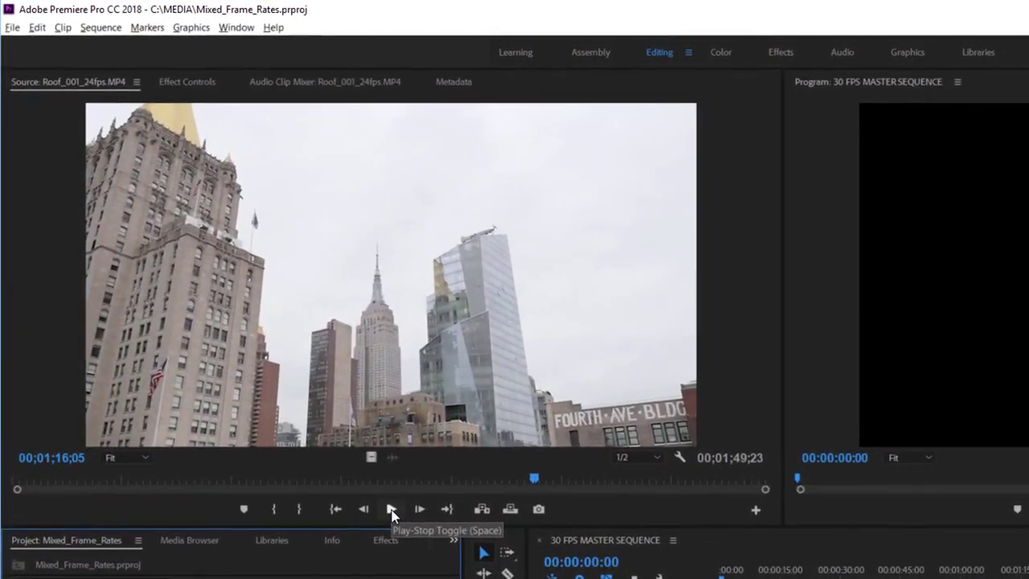
pyautogui.click(392, 509)
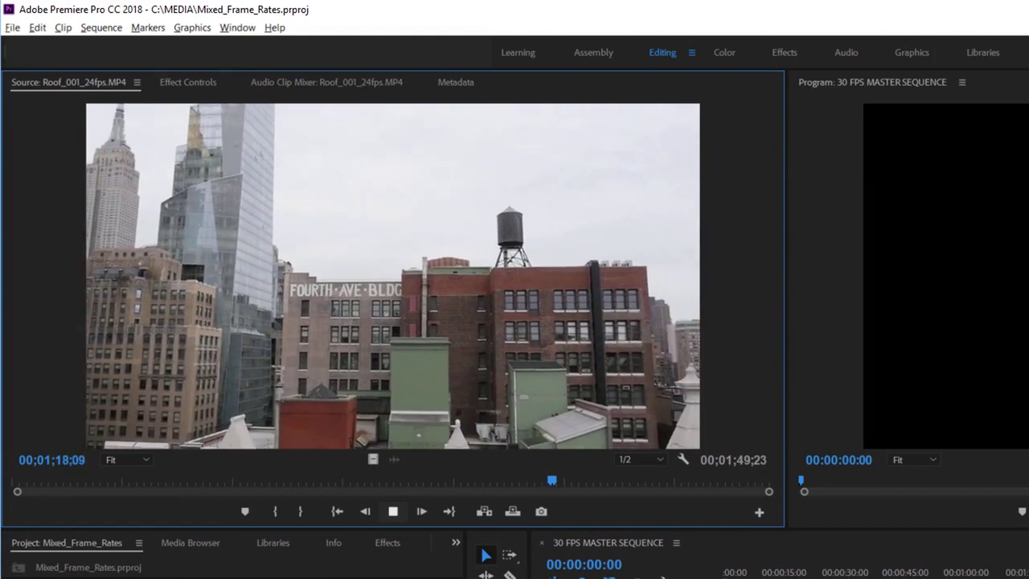
# Stop Roof_001 playback at 00;01;18;19 and check Run_002_96fps.MP4's clip info
pyautogui.press('space')
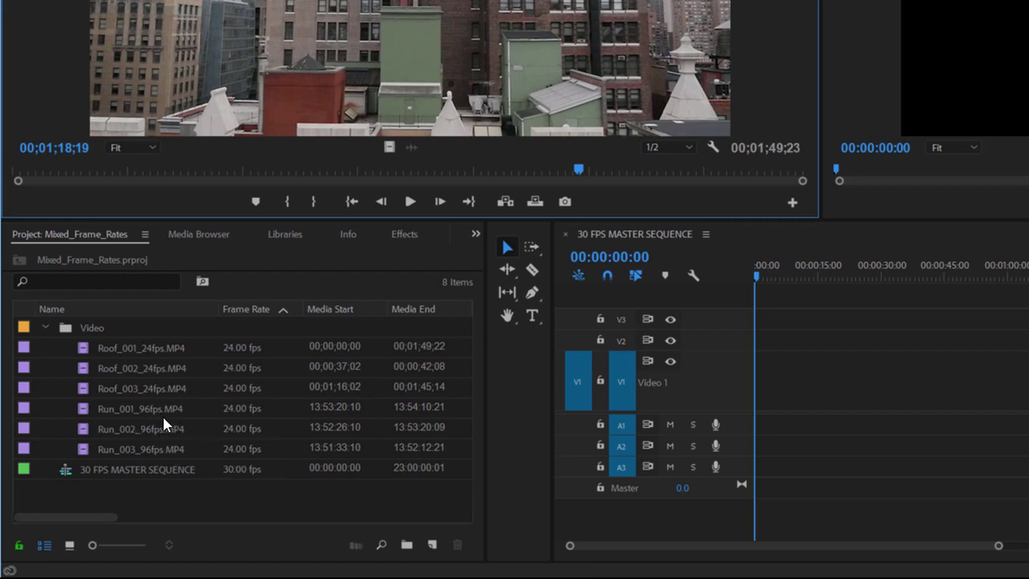
pyautogui.moveTo(193, 415)
pyautogui.moveTo(267, 419)
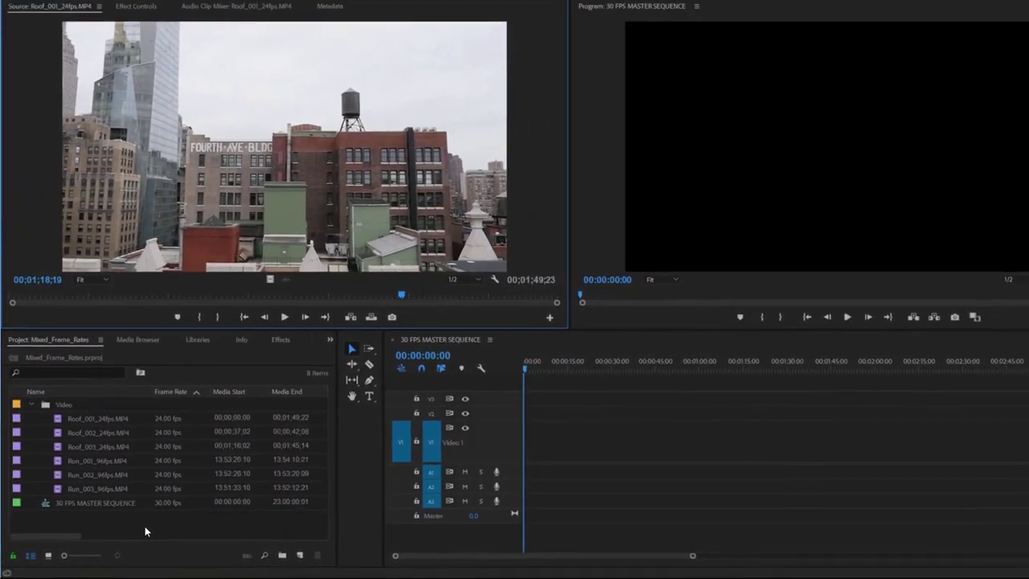
# Load Run_002_96fps.MP4 in the Source monitor and preview it, stopping at 13:53:03:01
pyautogui.doubleClick(59, 475)
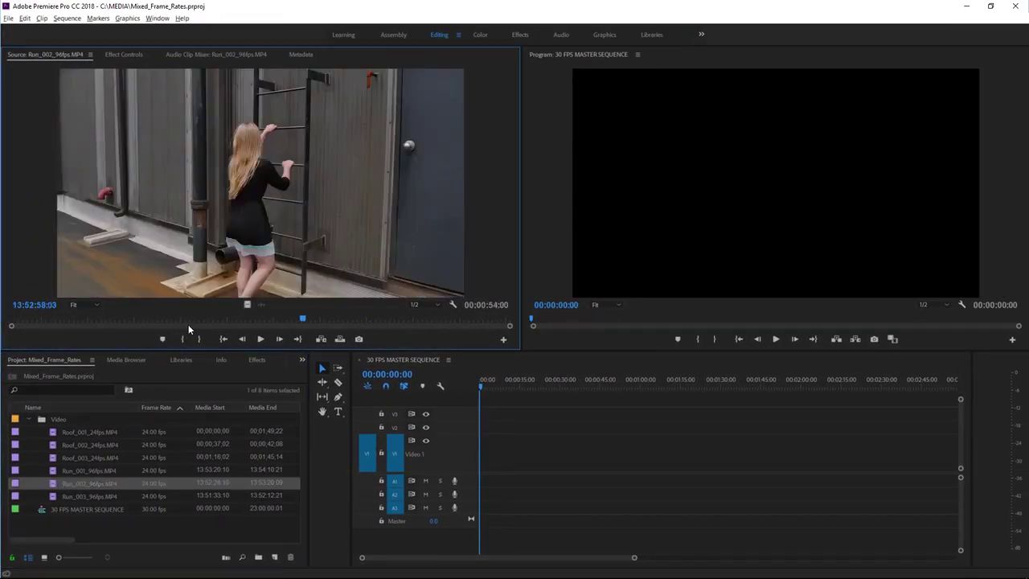
pyautogui.click(261, 338)
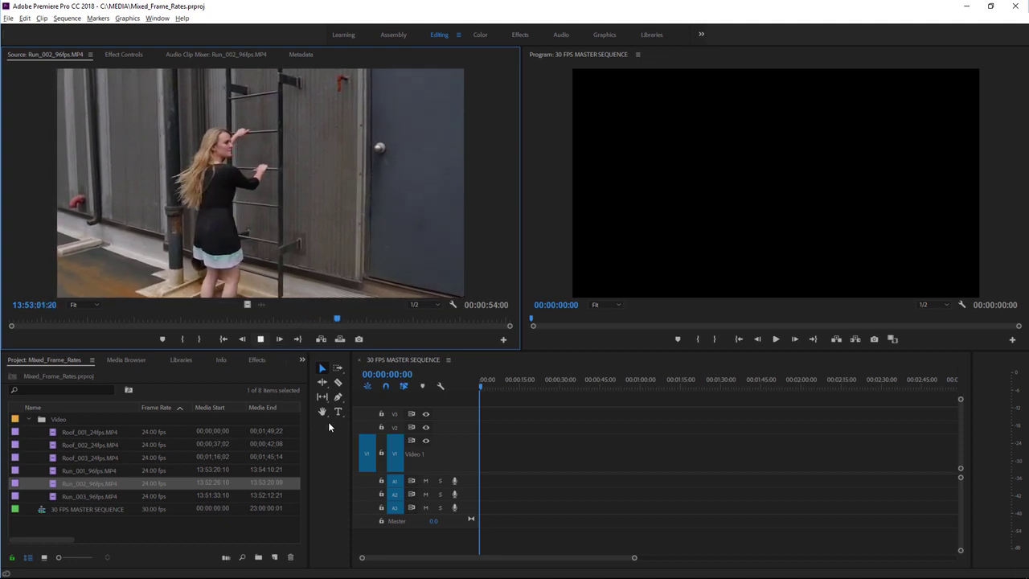
pyautogui.click(261, 338)
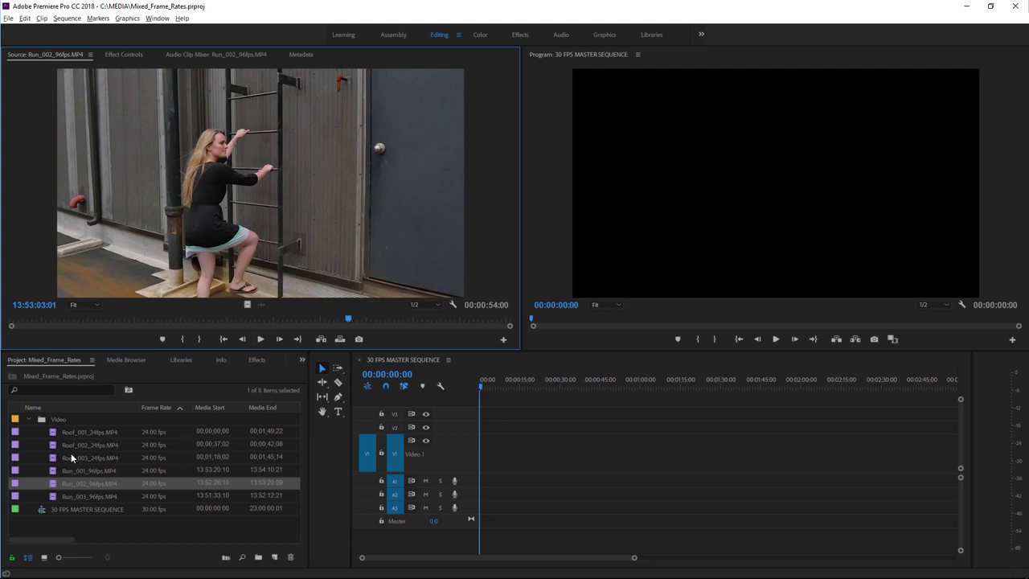
# Drop Roof_001_24fps.MP4 onto V1, keeping the sequence's existing 30 fps settings
pyautogui.moveTo(54, 435); pyautogui.dragTo(510, 476)
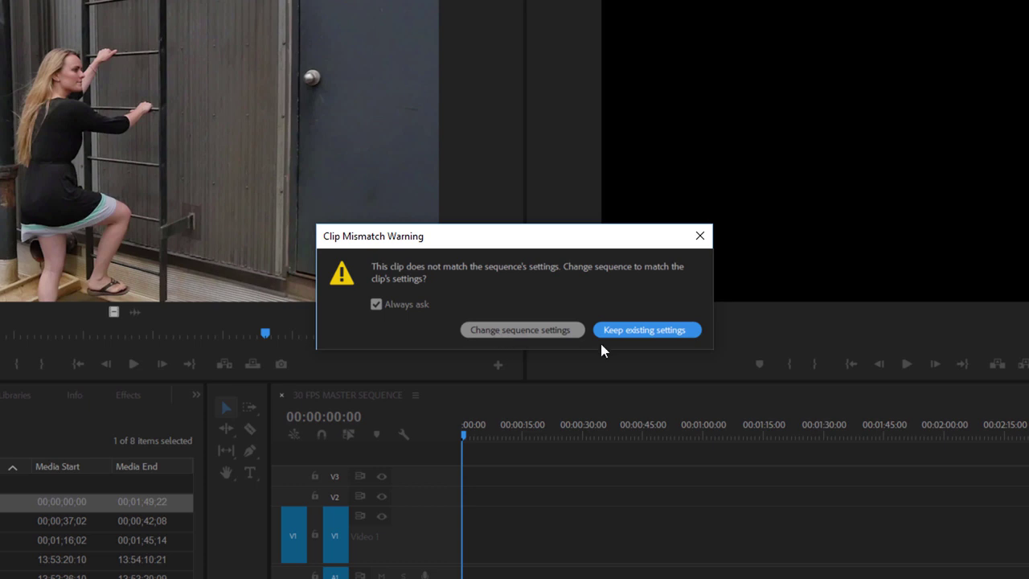
pyautogui.click(664, 333)
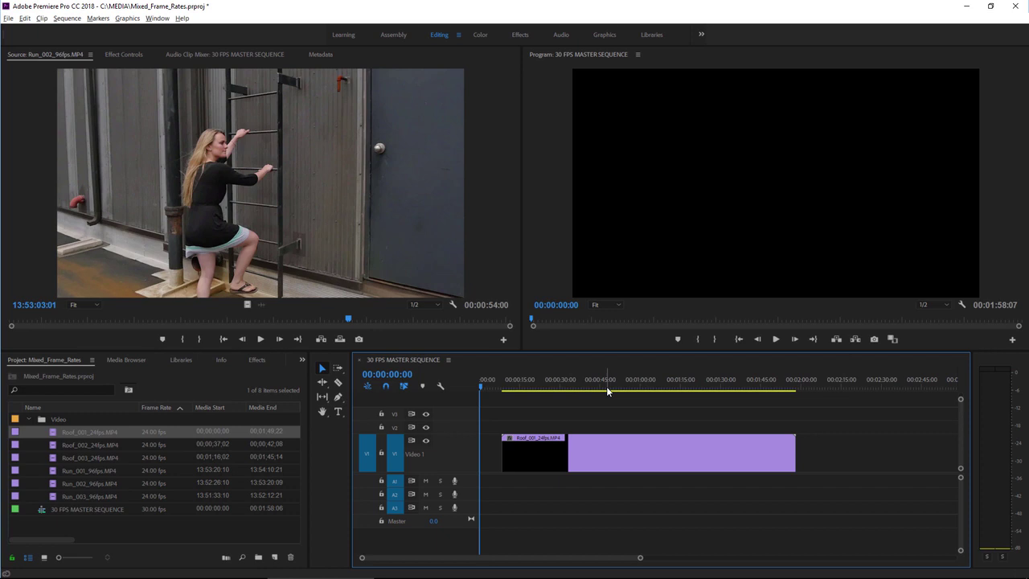
# Play the sequence from about 00:00:47:12 and stop at 00:00:52:05
pyautogui.click(607, 389)
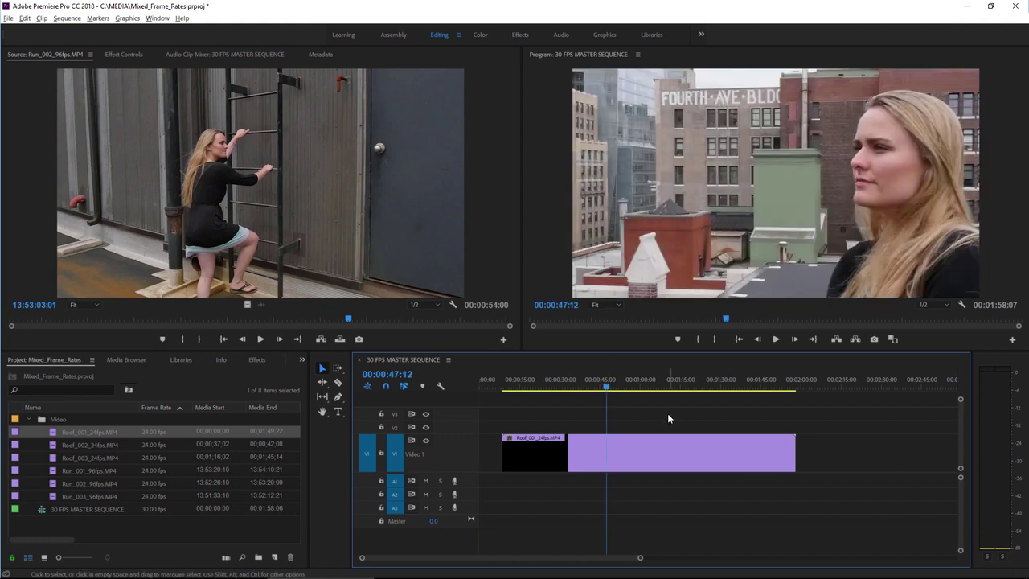
pyautogui.click(776, 339)
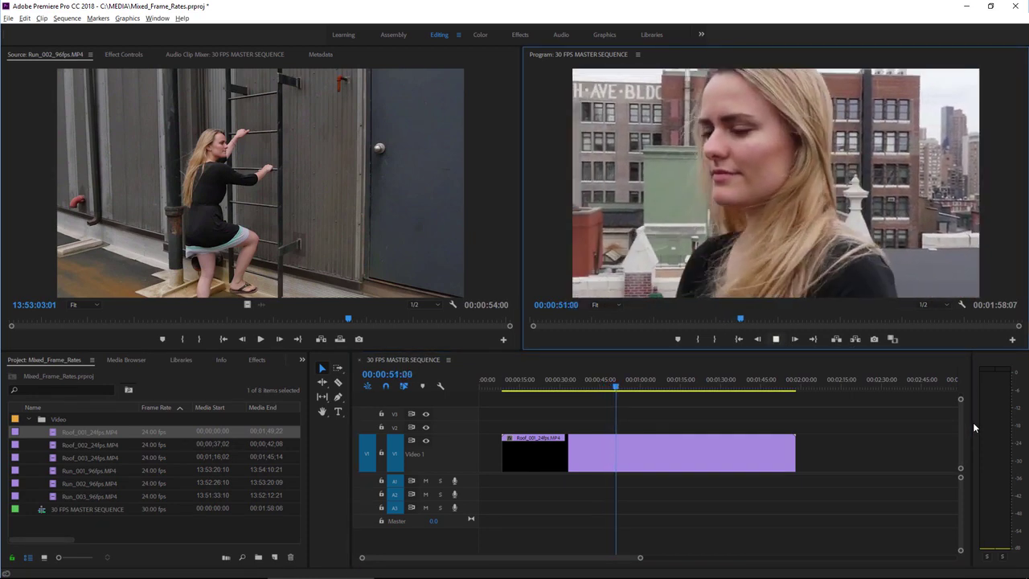
pyautogui.press('space')
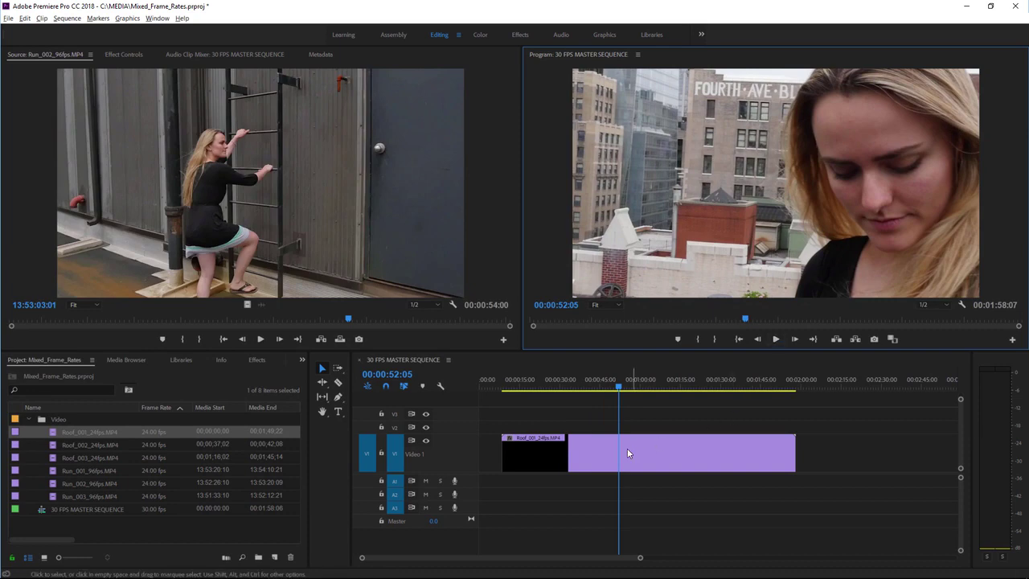
# Set the Roof_001 timeline clip's time interpolation to Optical Flow, speed staying 100%
pyautogui.rightClick(596, 446)
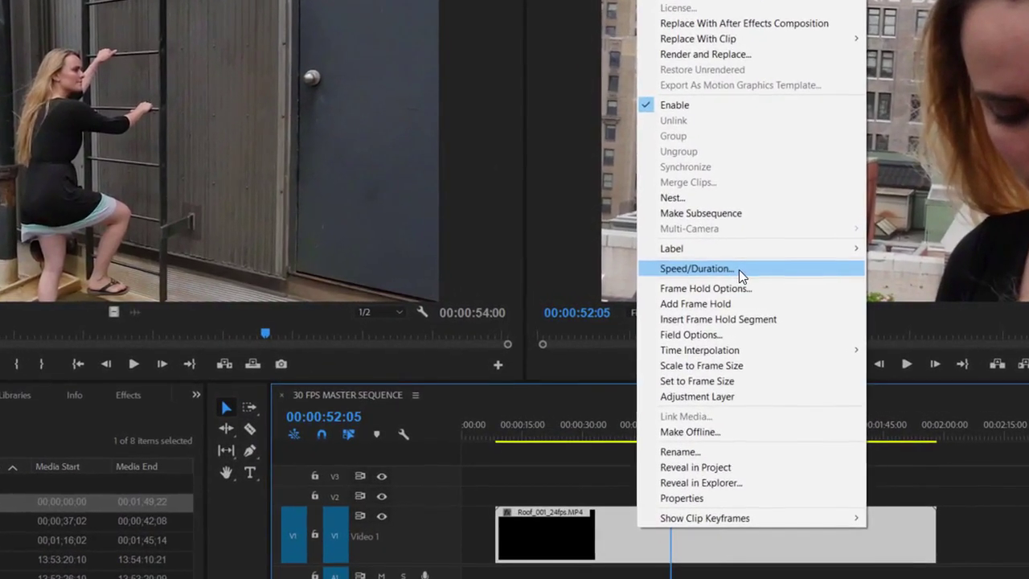
pyautogui.click(739, 269)
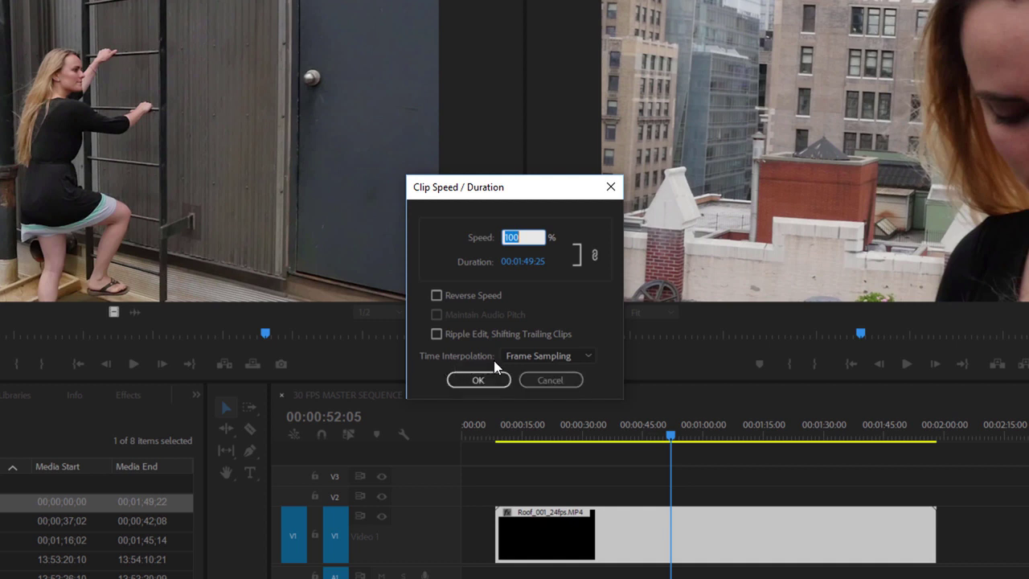
pyautogui.click(591, 357)
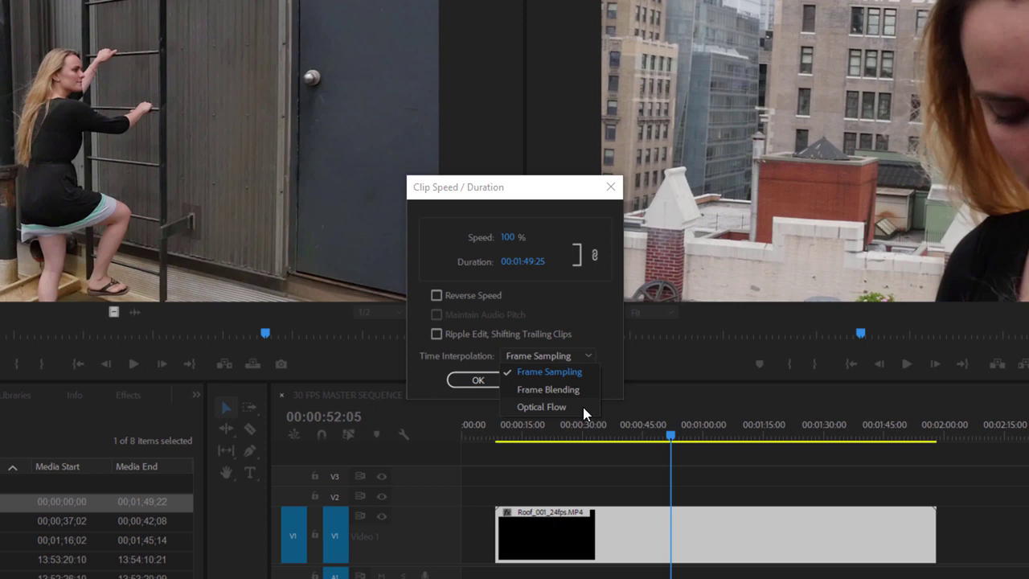
pyautogui.click(583, 407)
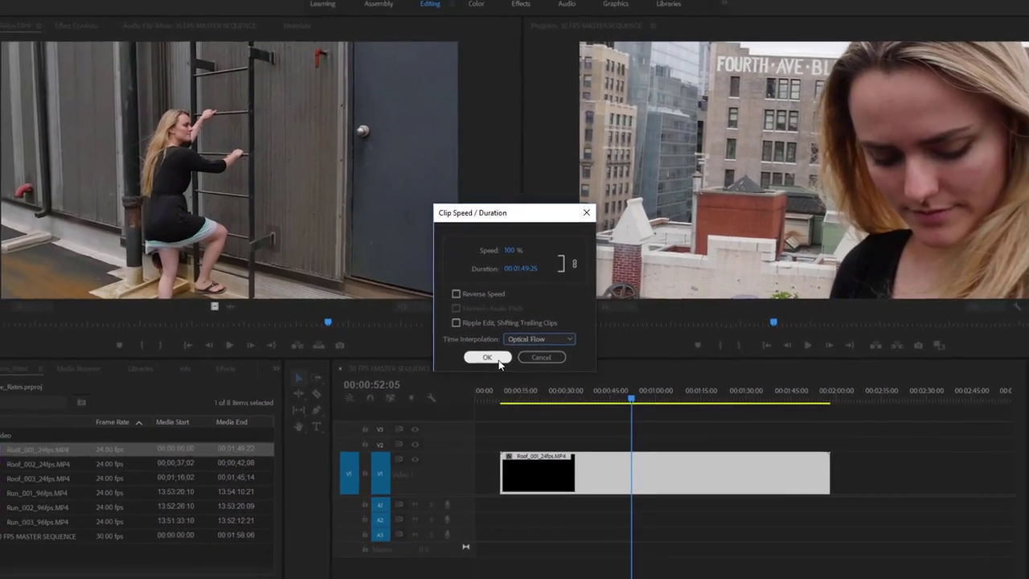
pyautogui.press('Return')
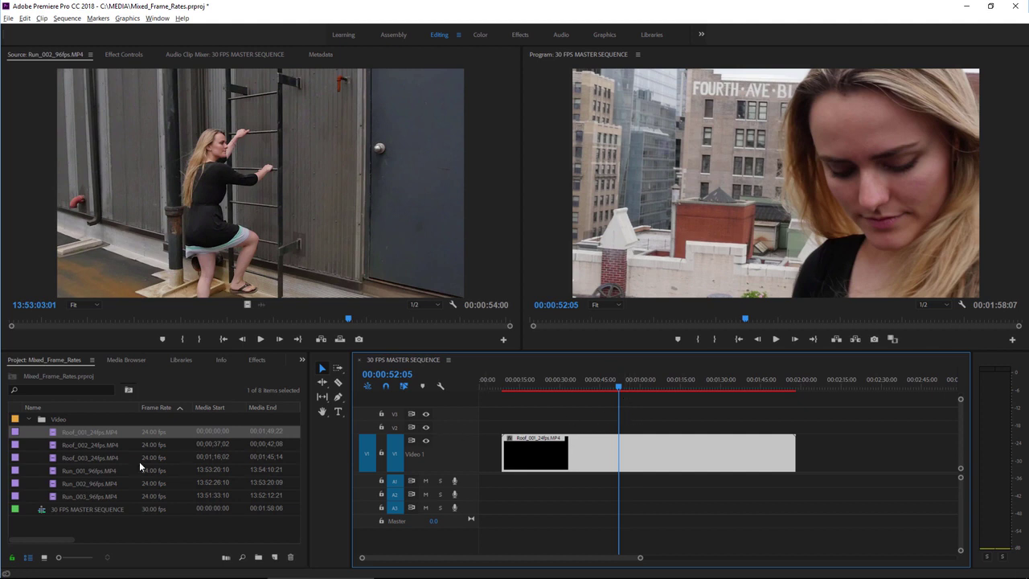
# Load Run_001_96fps.MP4 in the Source monitor and preview it from the start
pyautogui.click(52, 471)
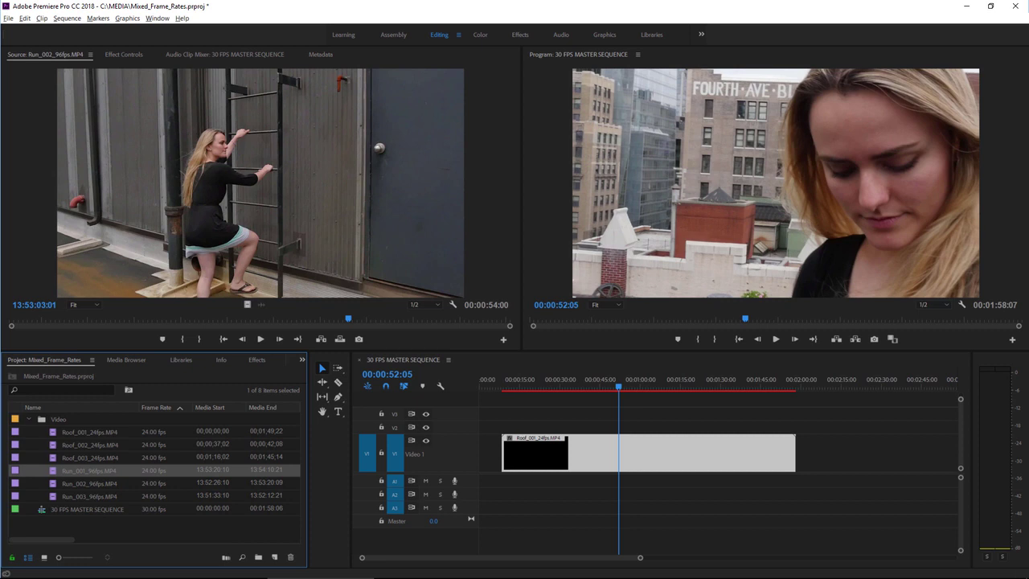
pyautogui.doubleClick(52, 471)
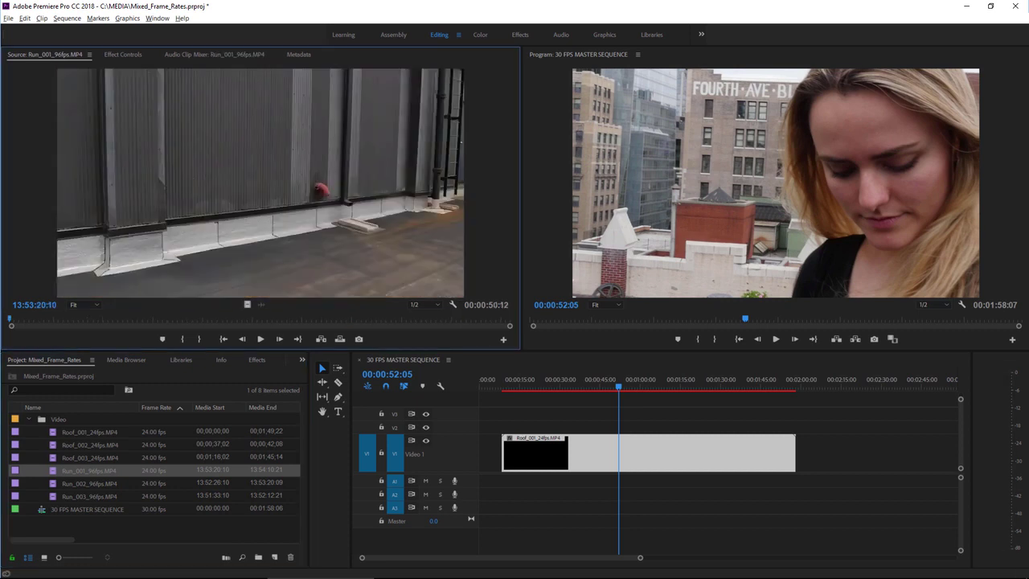
pyautogui.click(202, 316)
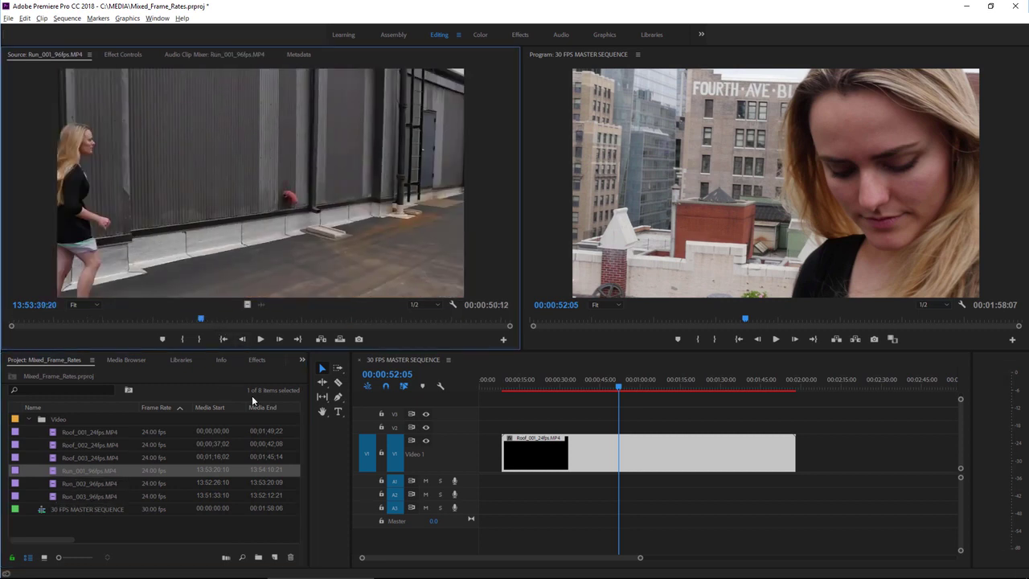
pyautogui.click(260, 338)
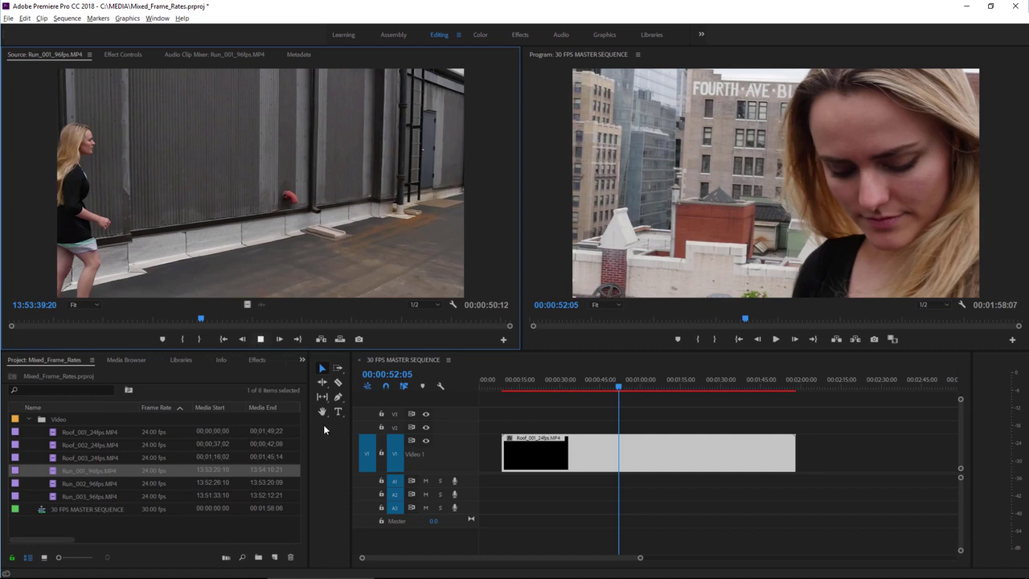
pyautogui.click(259, 340)
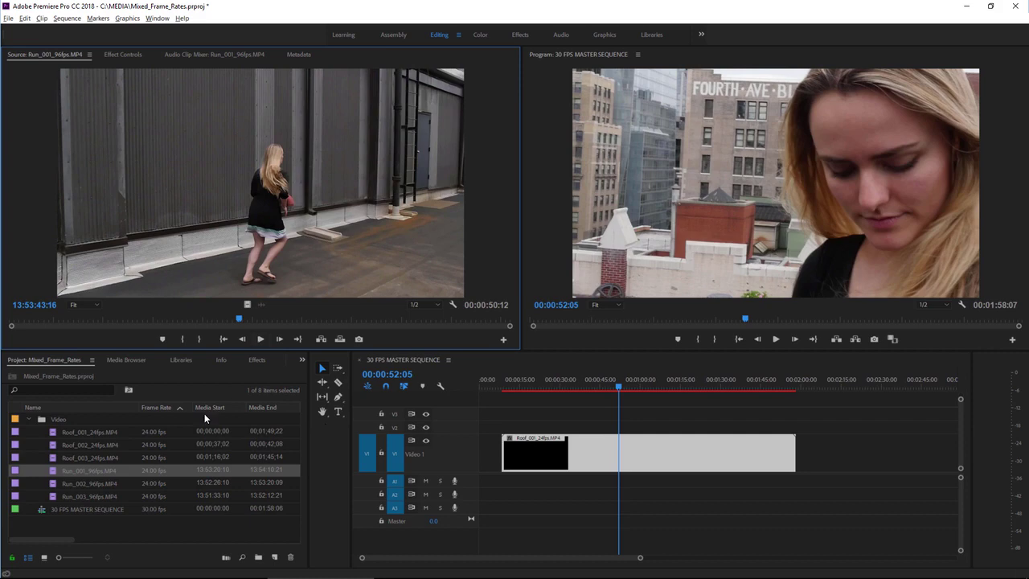
# Add Run_001_96fps.MP4 after Roof_001 on V1 and play it from 00:02:26:18
pyautogui.moveTo(56, 470); pyautogui.dragTo(816, 455)
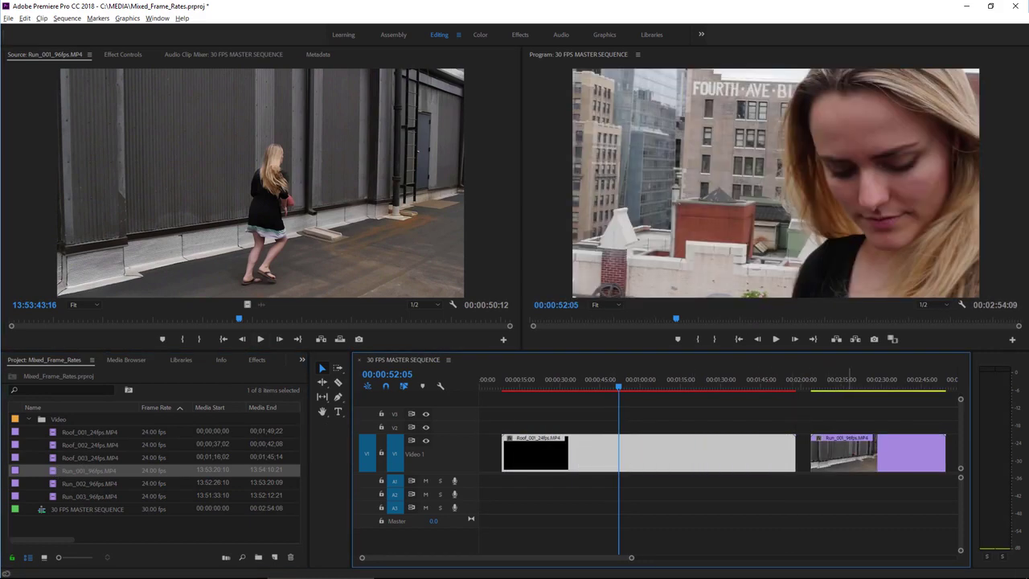
pyautogui.click(848, 389)
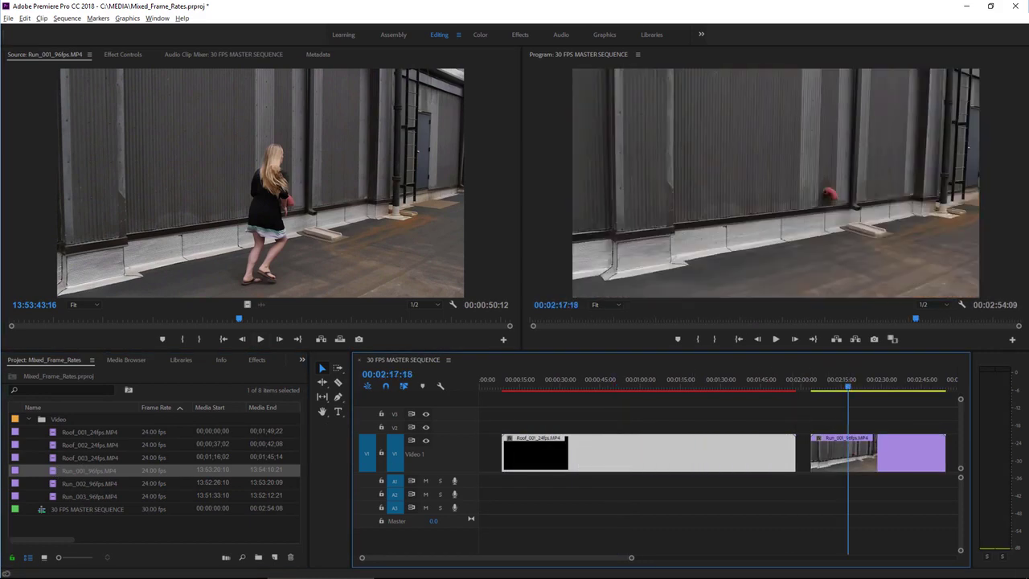
pyautogui.click(885, 386)
pyautogui.moveTo(885, 387); pyautogui.dragTo(872, 387)
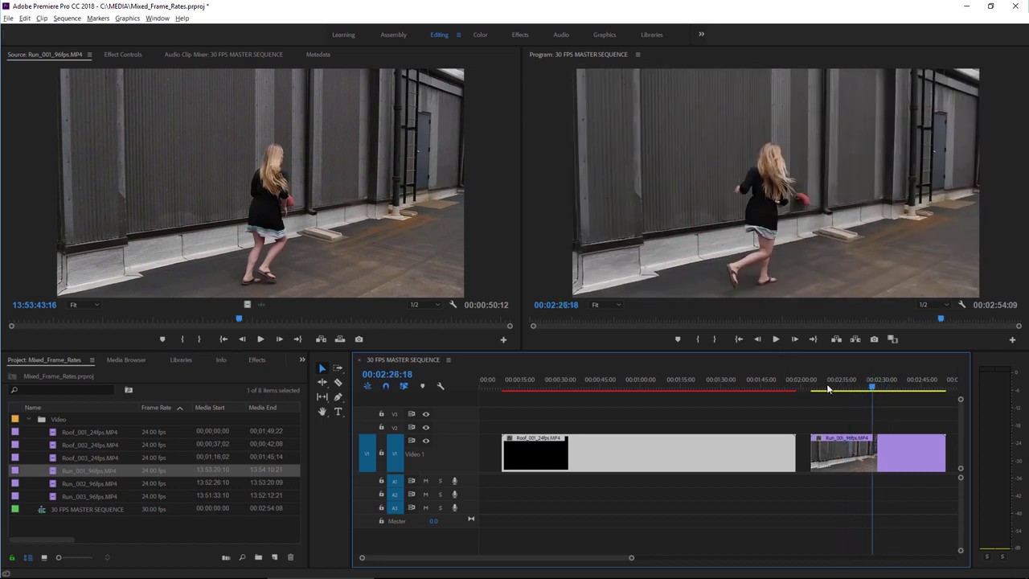
pyautogui.click(777, 340)
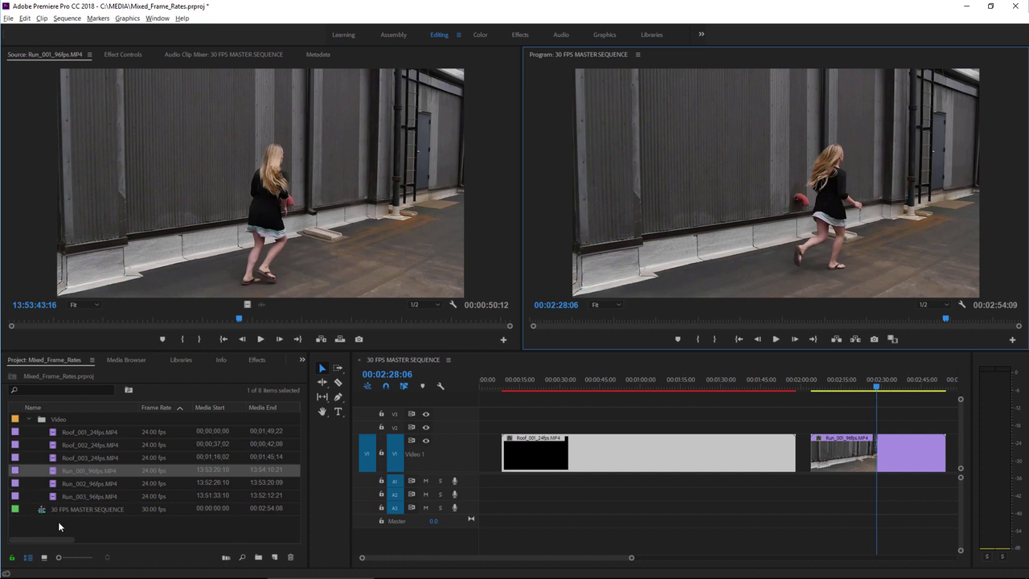
# Interpret Run_001_96fps.MP4 at an assumed 48 fps, giving a 00:00:25:12 duration
pyautogui.rightClick(55, 472)
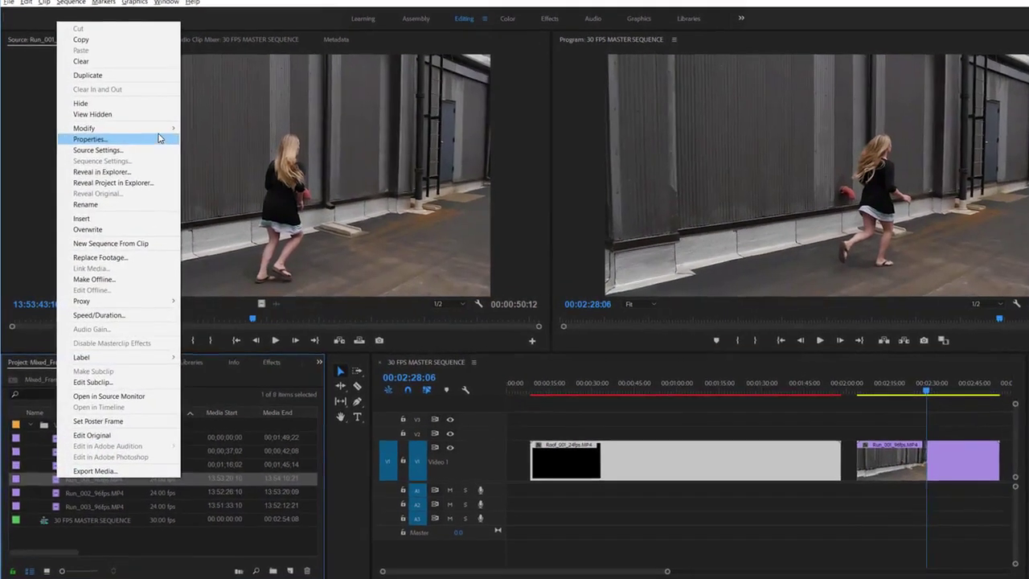
pyautogui.moveTo(149, 143)
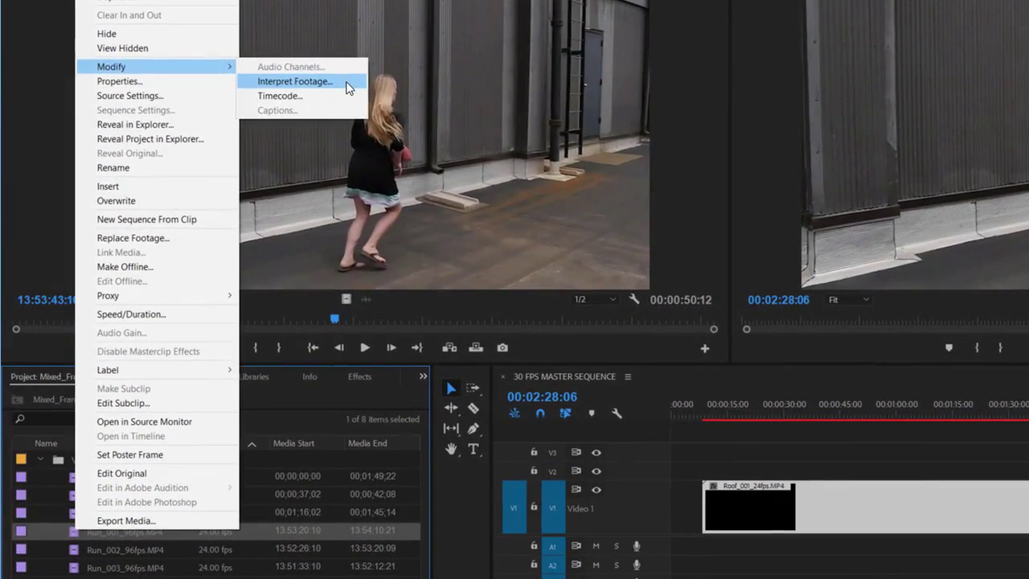
pyautogui.click(255, 112)
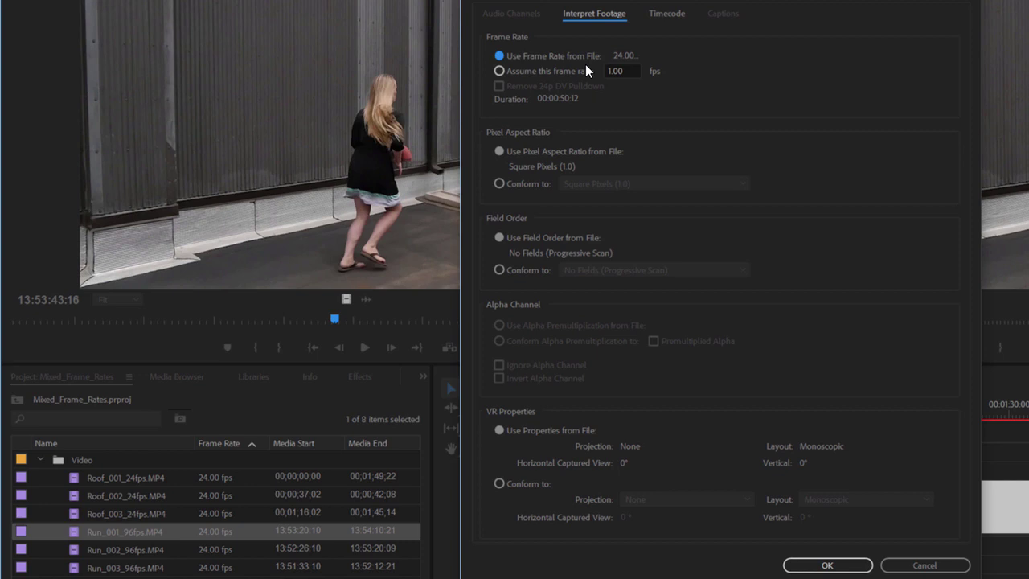
pyautogui.click(496, 69)
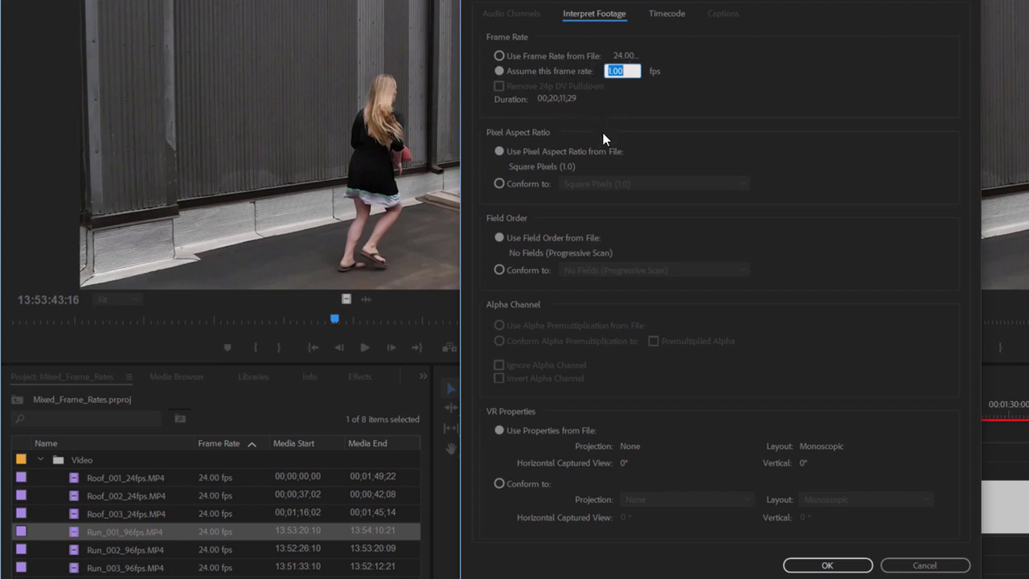
pyautogui.write('24')
pyautogui.doubleClick(624, 71)
pyautogui.write('48')
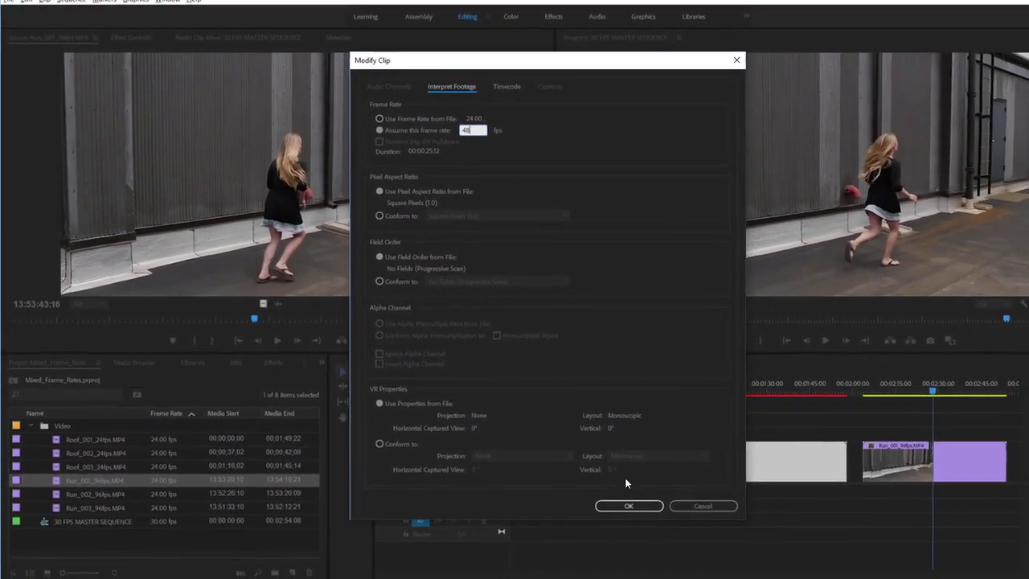
# Apply the 48 fps interpretation and play the slowed Run_001 clip, stopping at 00:02:17:14
pyautogui.click(629, 506)
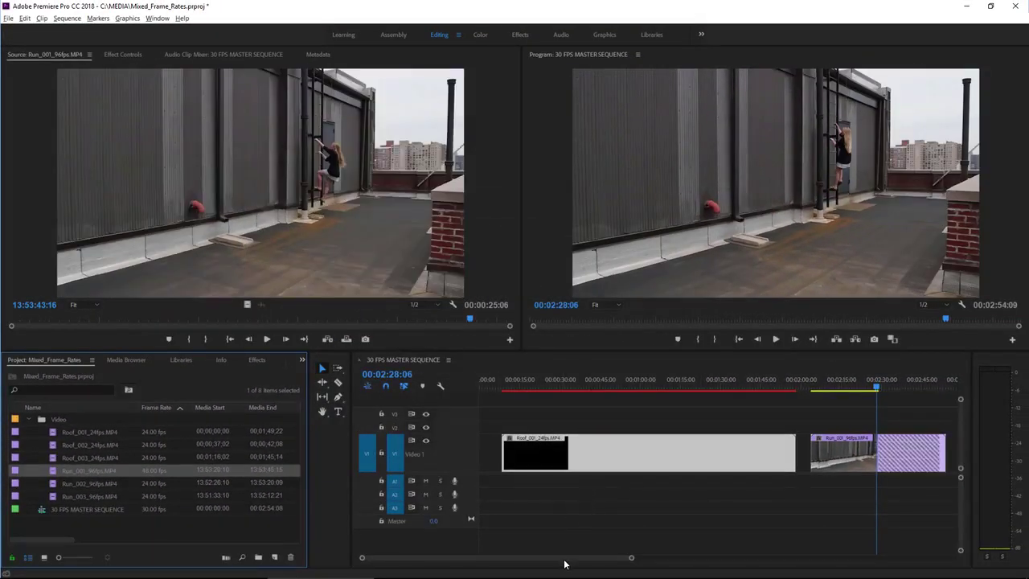
pyautogui.moveTo(565, 563); pyautogui.dragTo(616, 560)
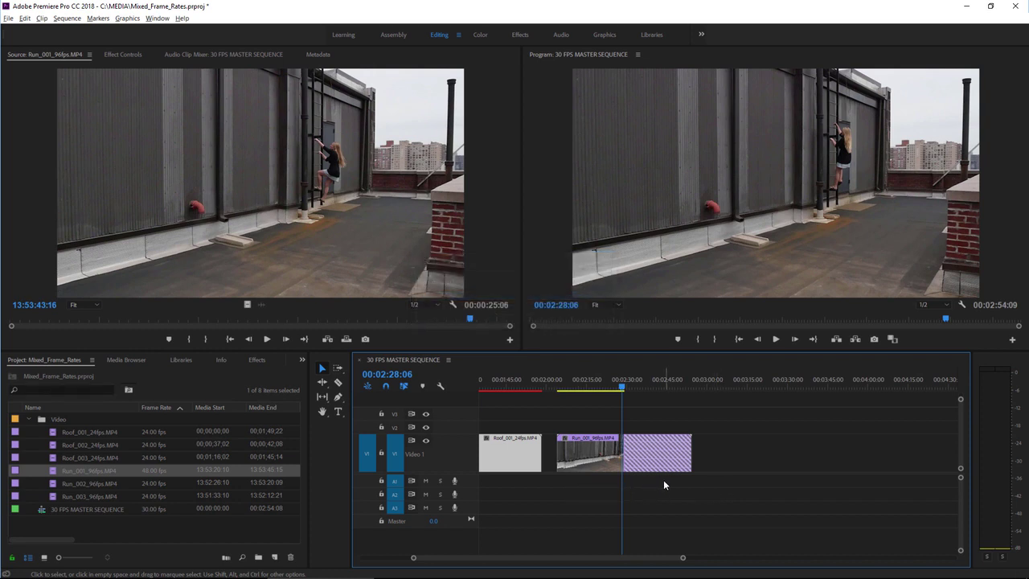
pyautogui.click(583, 388)
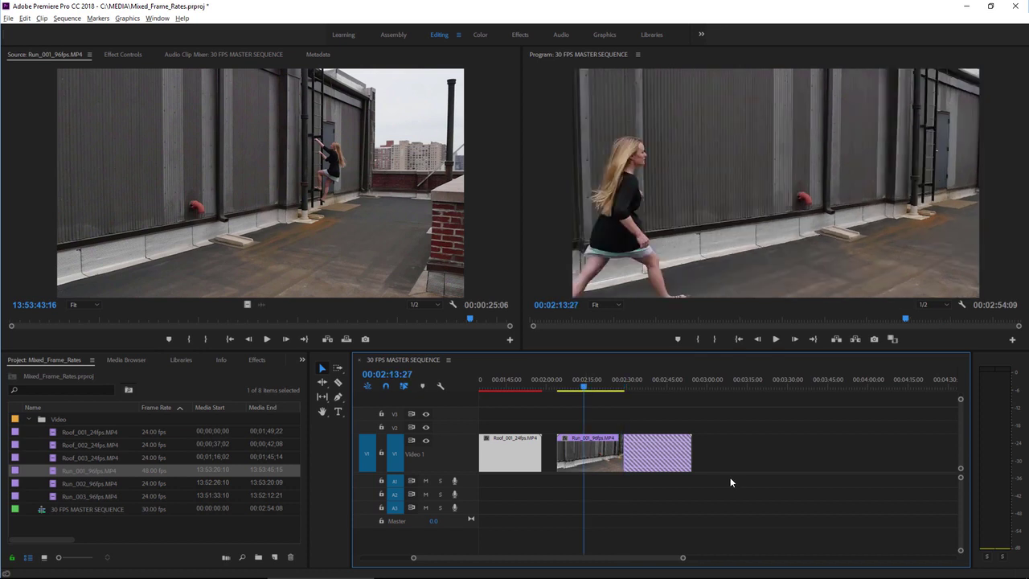
pyautogui.click(777, 338)
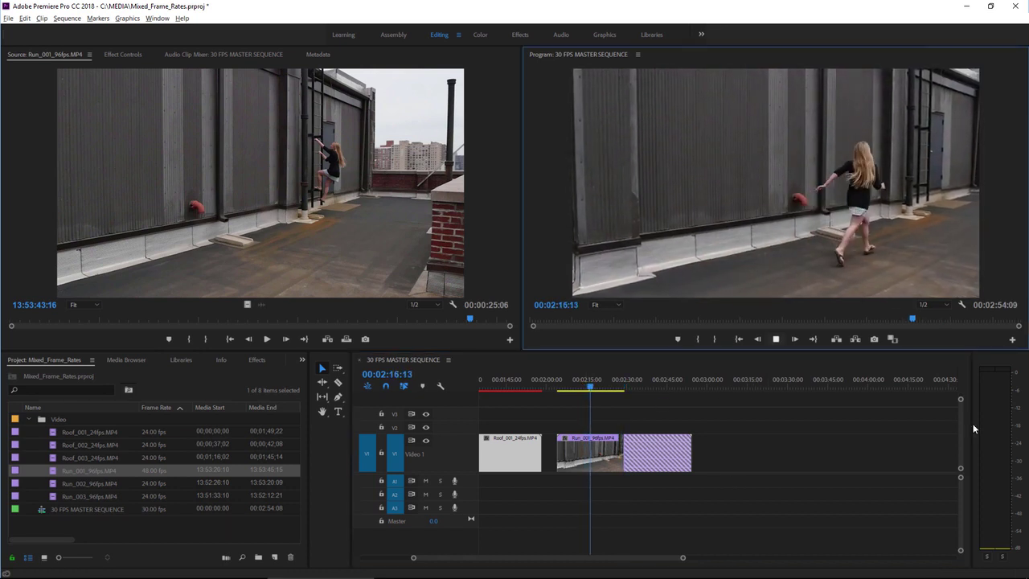
pyautogui.press('space')
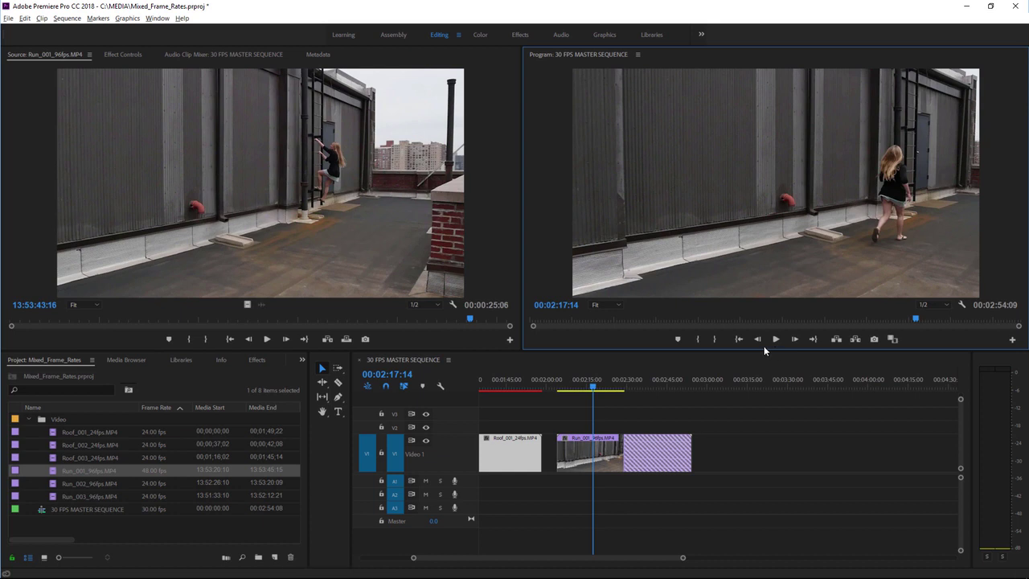
# Place Run_002_96fps.MP4 on V1 near 00:03:15, set 200% speed, and play it
pyautogui.click(53, 484)
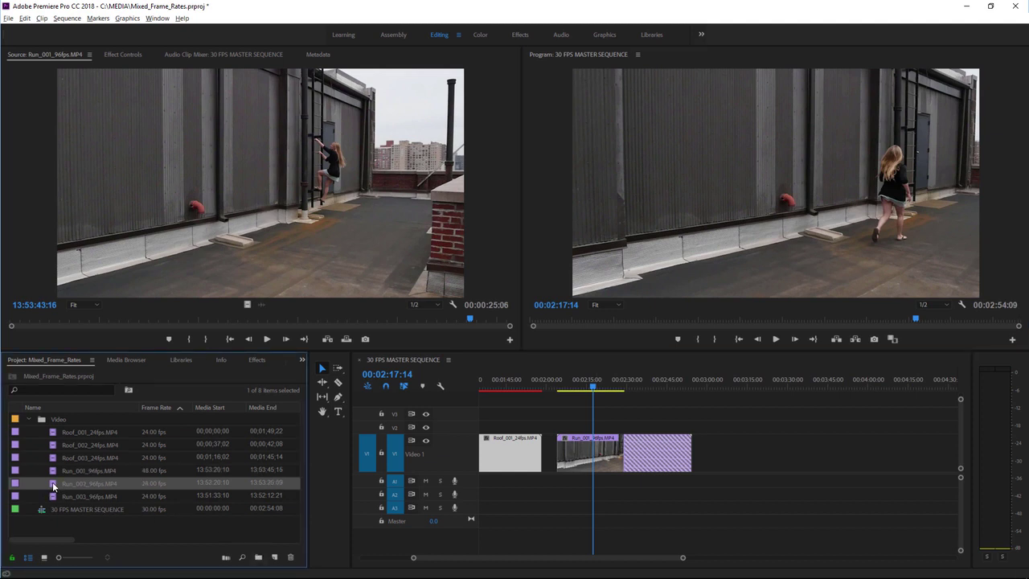
pyautogui.moveTo(674, 508); pyautogui.dragTo(717, 456)
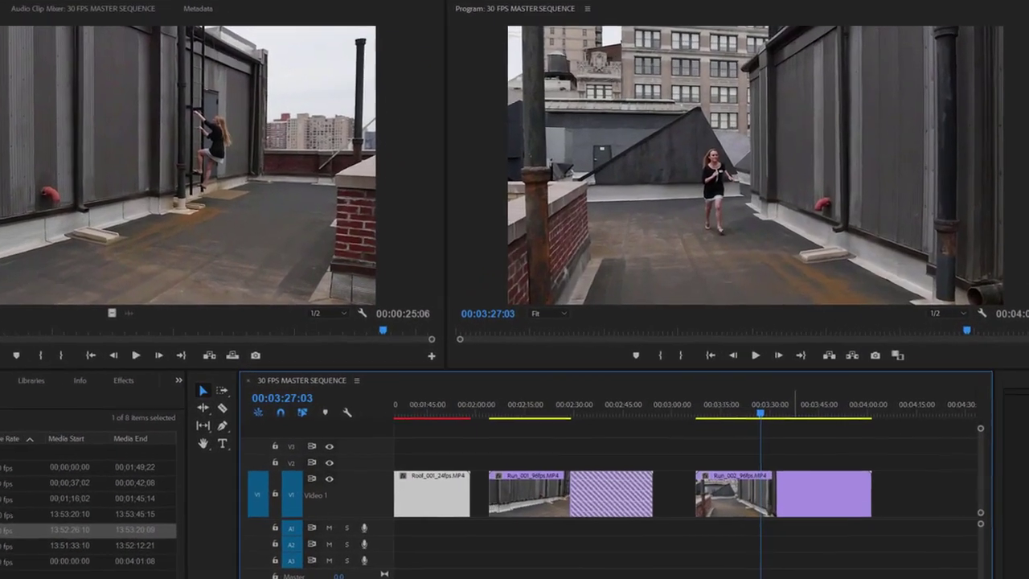
pyautogui.rightClick(801, 458)
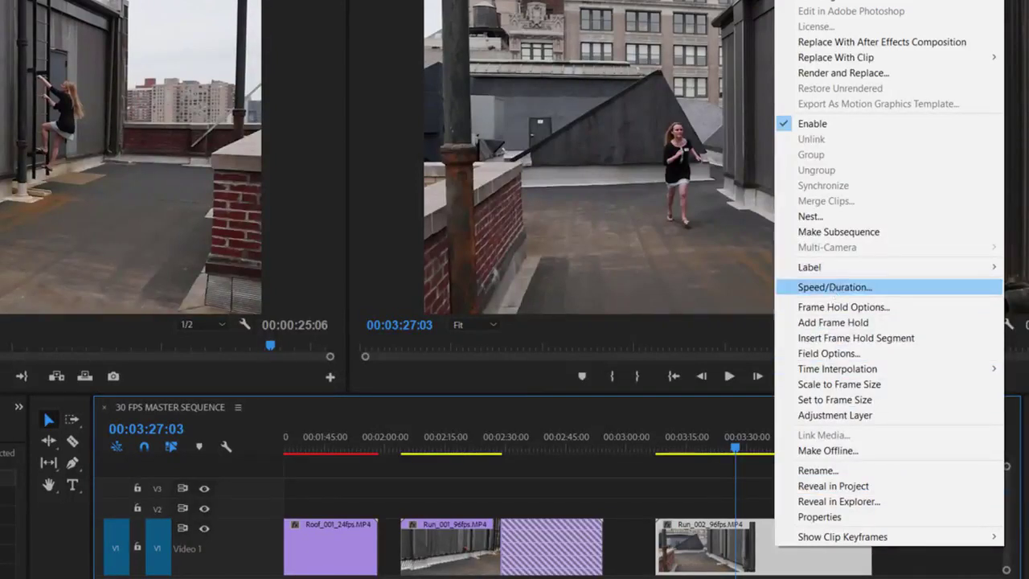
pyautogui.click(836, 287)
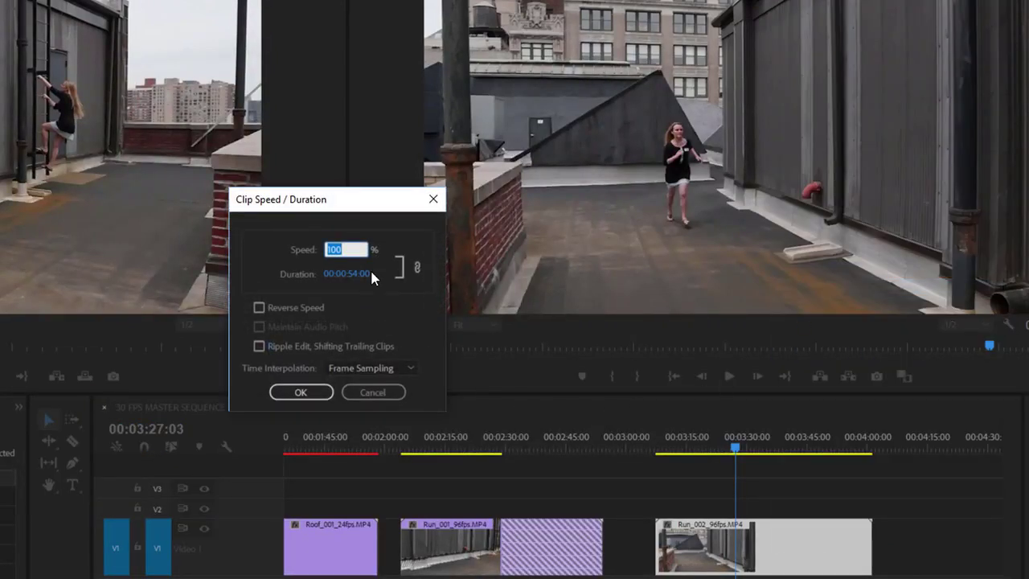
pyautogui.write('200')
pyautogui.click(305, 393)
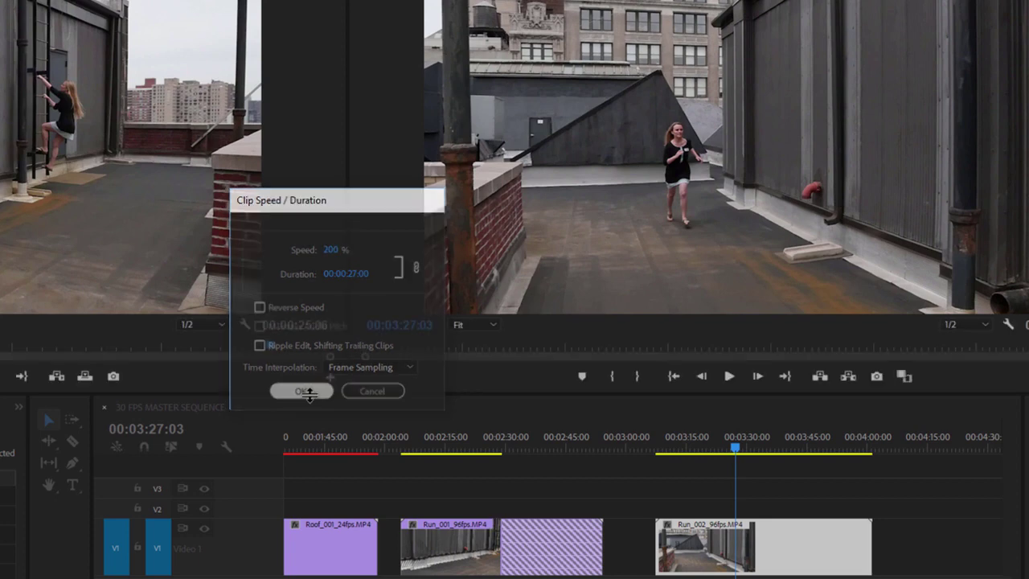
pyautogui.click(688, 450)
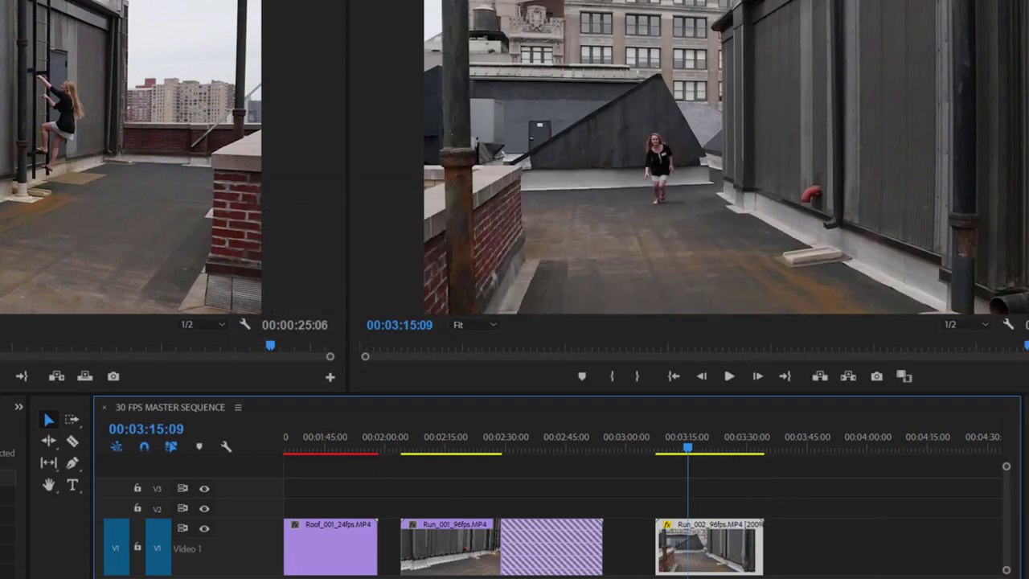
pyautogui.click(731, 381)
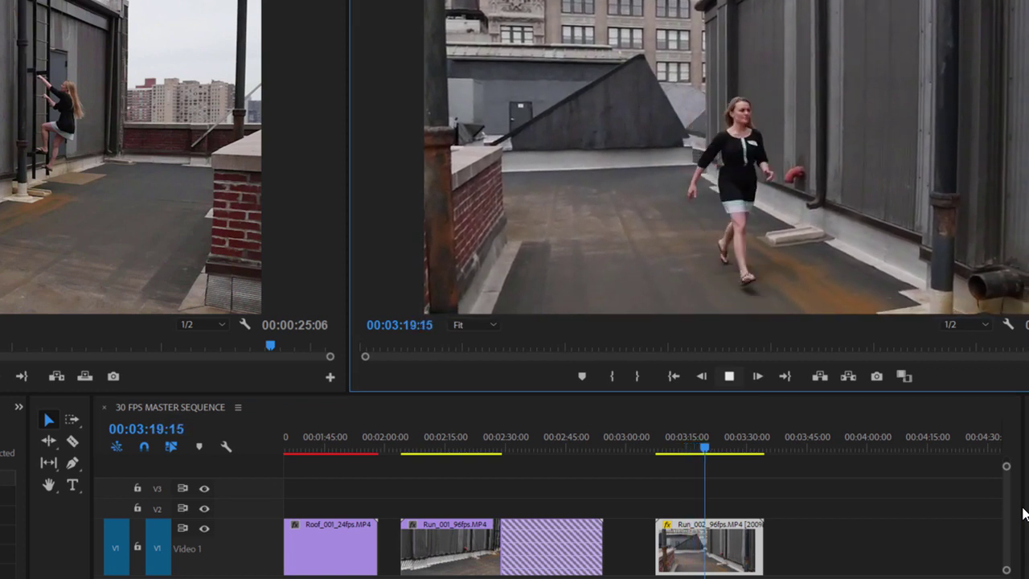
pyautogui.press('space')
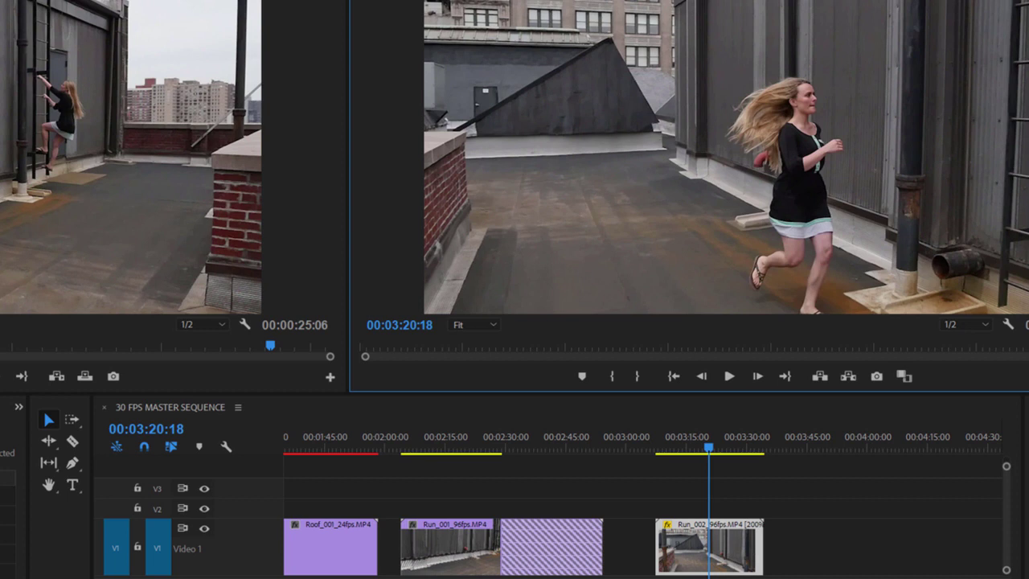
pyautogui.hotkey('shift', '1')
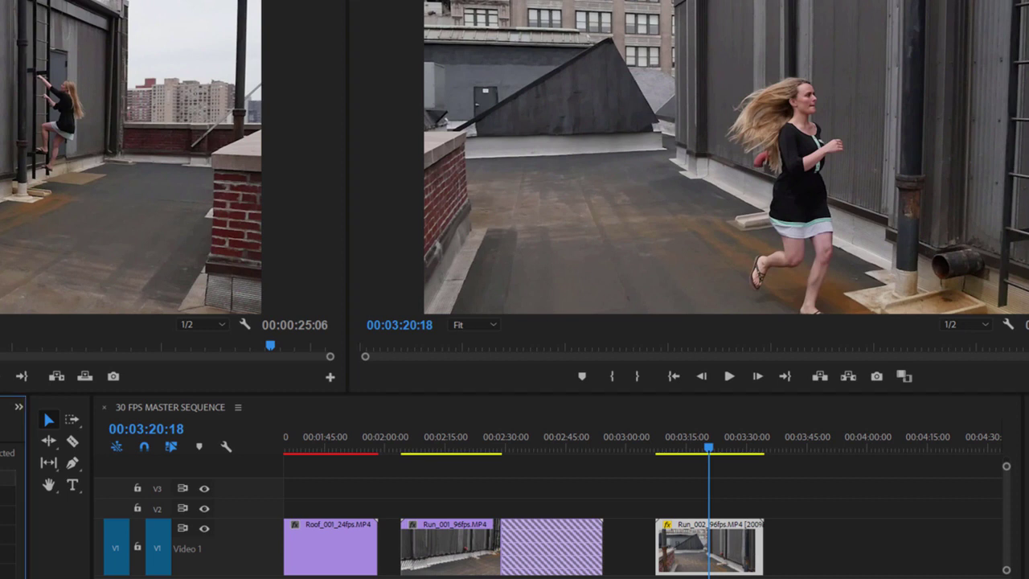